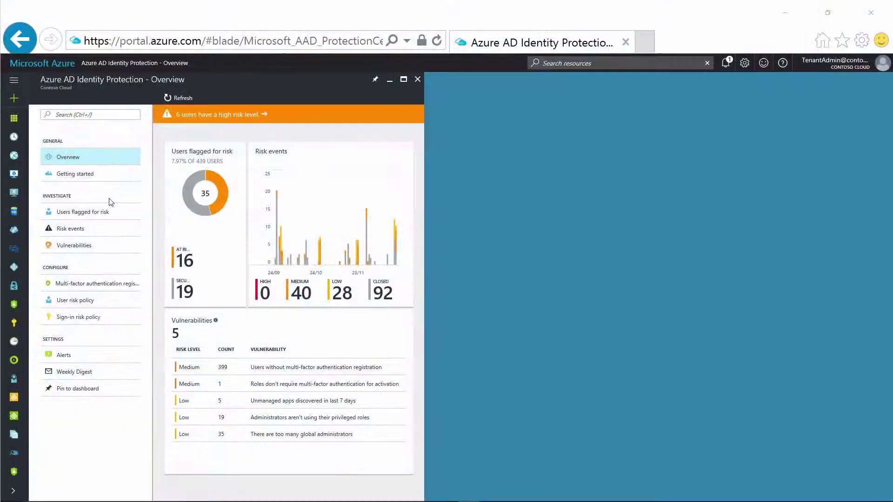
# Step: Review the users flagged for risk and the list of risk events in Identity Protection
pyautogui.click(104, 212)
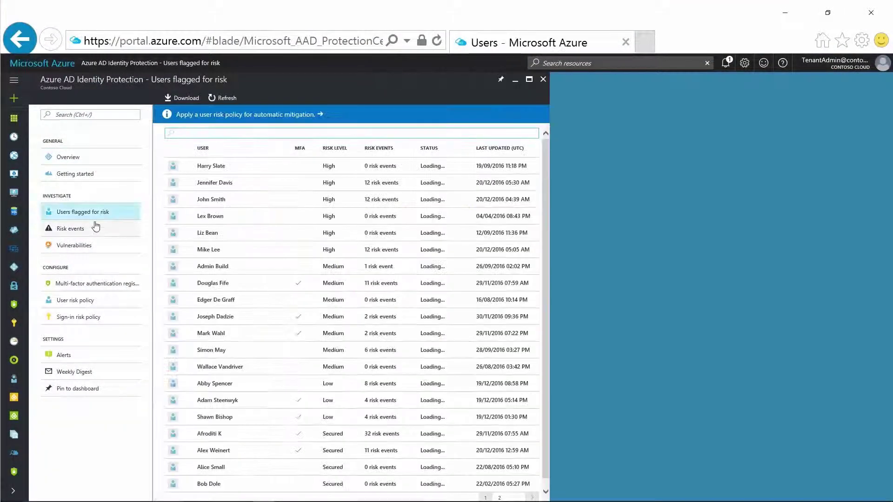
pyautogui.click(91, 233)
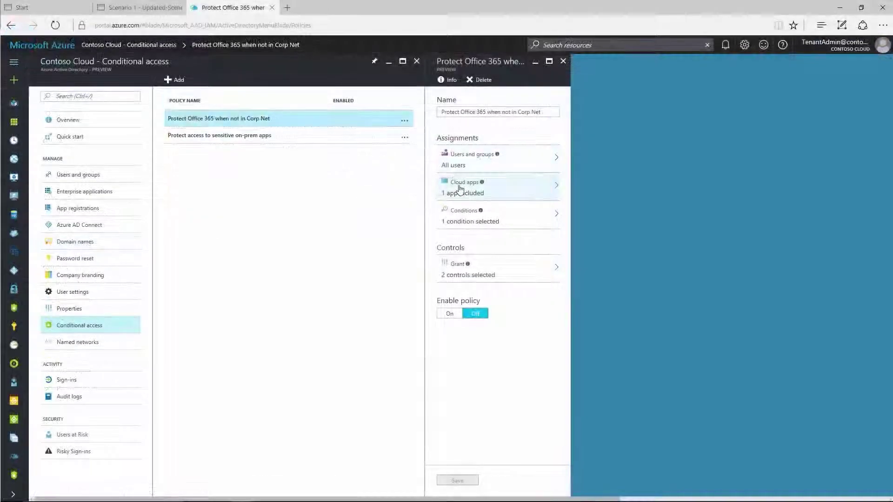
# Step: Inspect the Corp Net policy's conditions and its location conditions
pyautogui.click(459, 218)
pyautogui.click(603, 170)
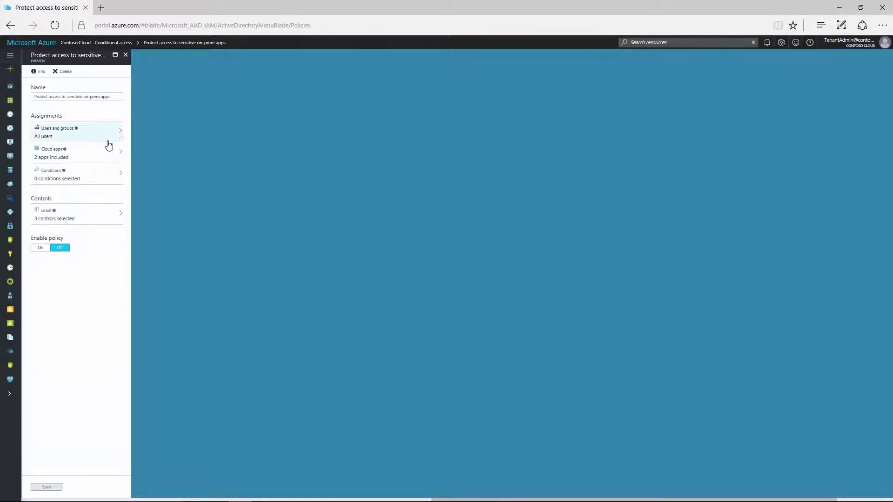
# Step: Check the on-prem apps policy's covered cloud apps, conditions, and sign-in risk condition
pyautogui.click(115, 159)
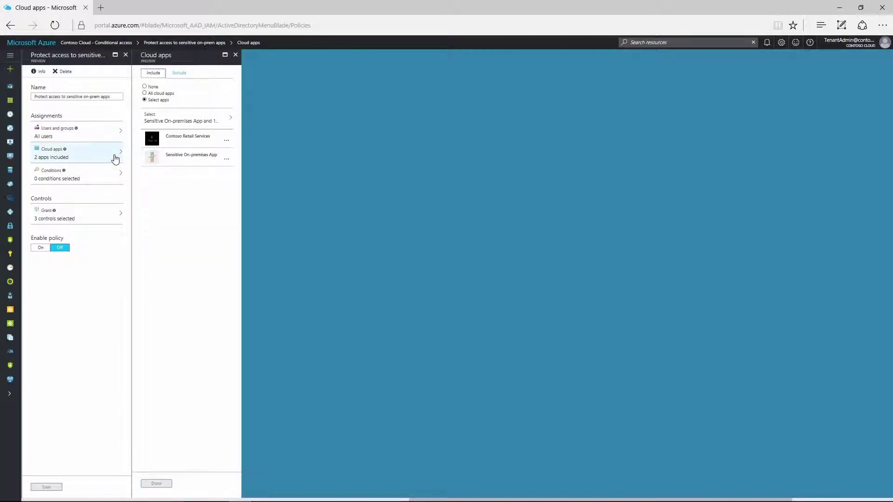
pyautogui.click(115, 178)
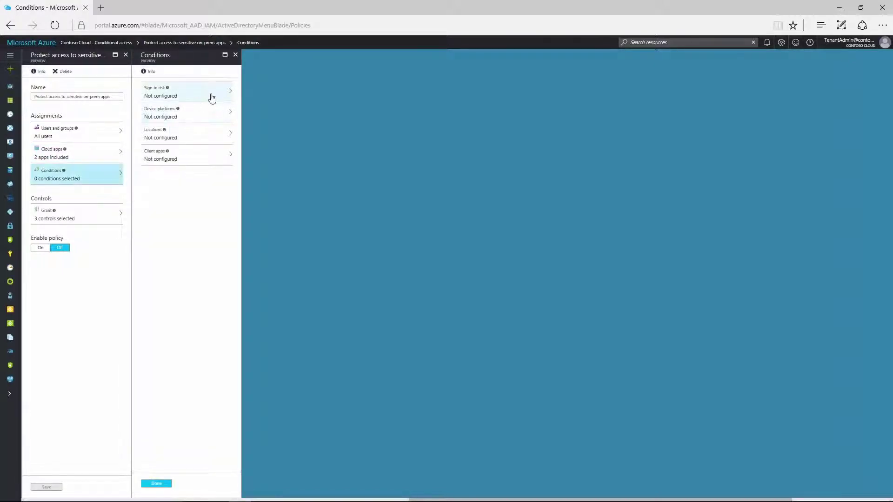
pyautogui.click(212, 97)
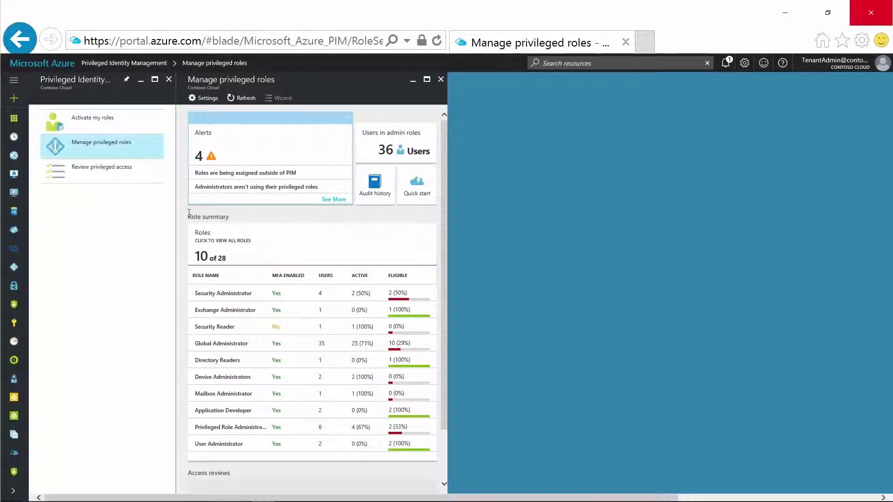
# Step: Review a Security Administrator member's assignment, then the role's activation settings: 1-hour maximum, MFA on
pyautogui.click(207, 298)
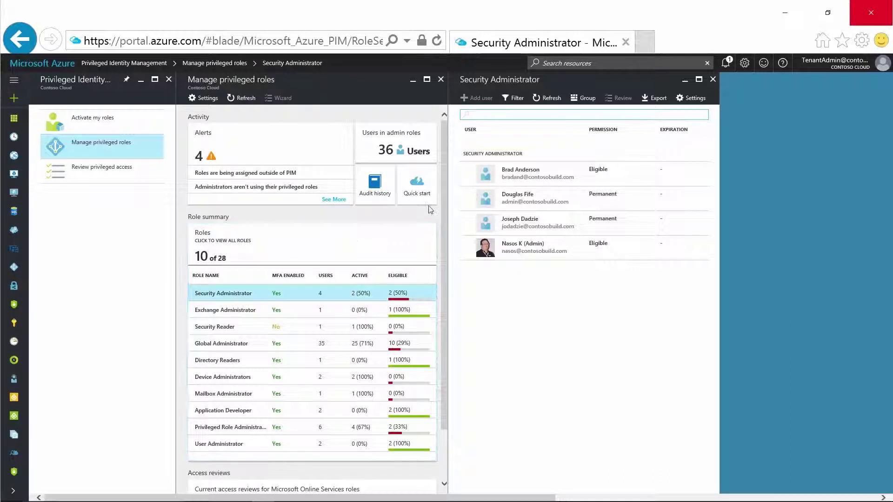
pyautogui.click(528, 176)
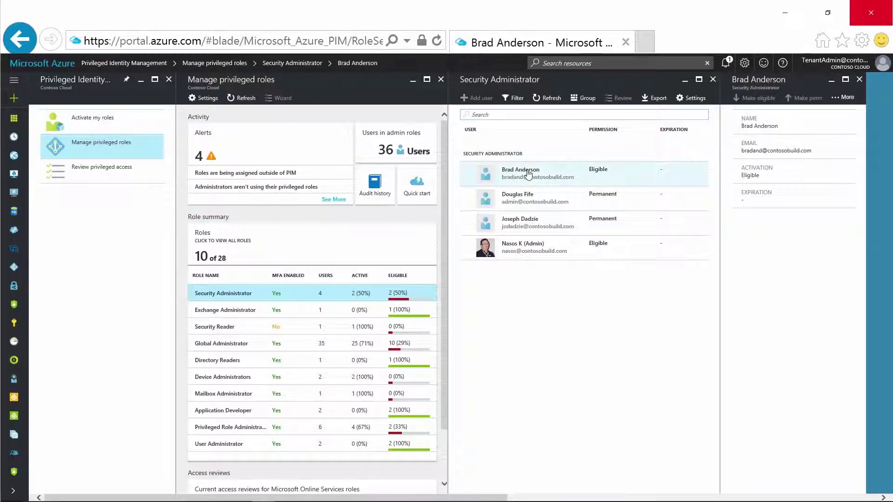
pyautogui.click(688, 99)
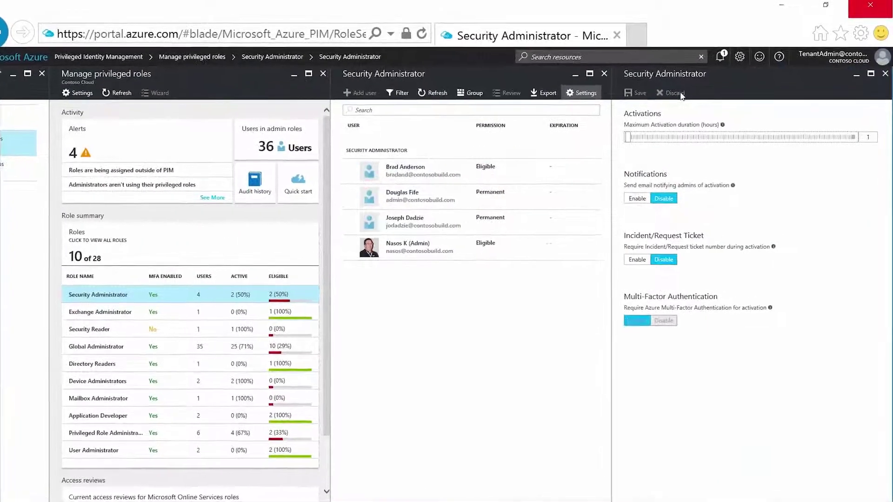